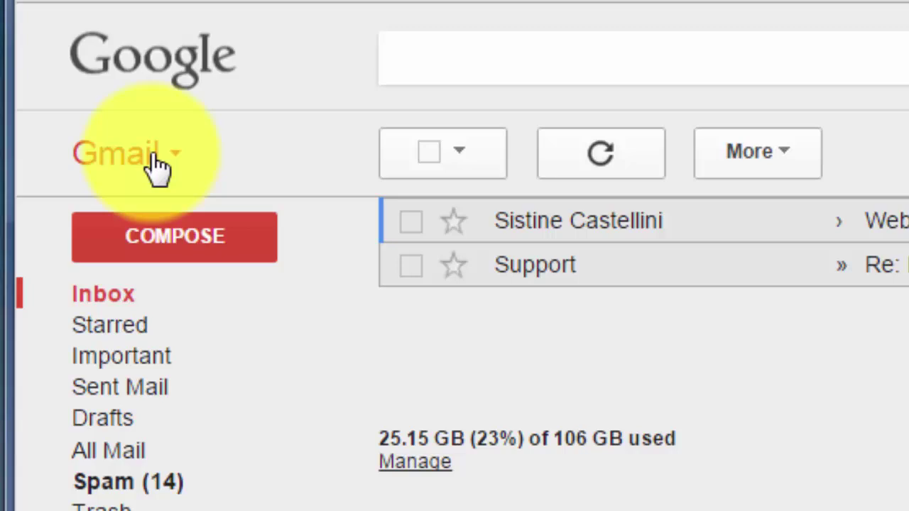
Open the Gmail switcher that lists Gmail, Contacts and Tasks
click(151, 161)
Switch to Contacts and scroll the Starred, Frequently contacted and All contacts list down and back up
click(267, 171)
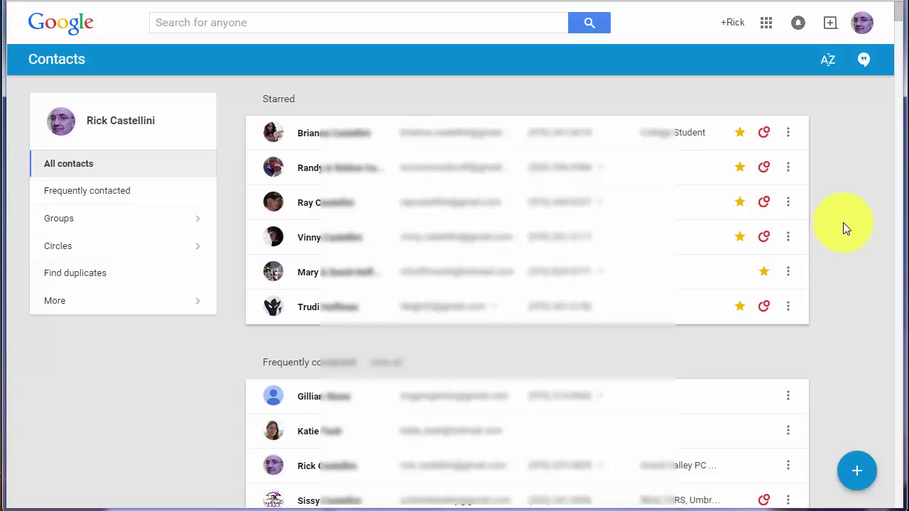
drag(896, 21, 894, 22)
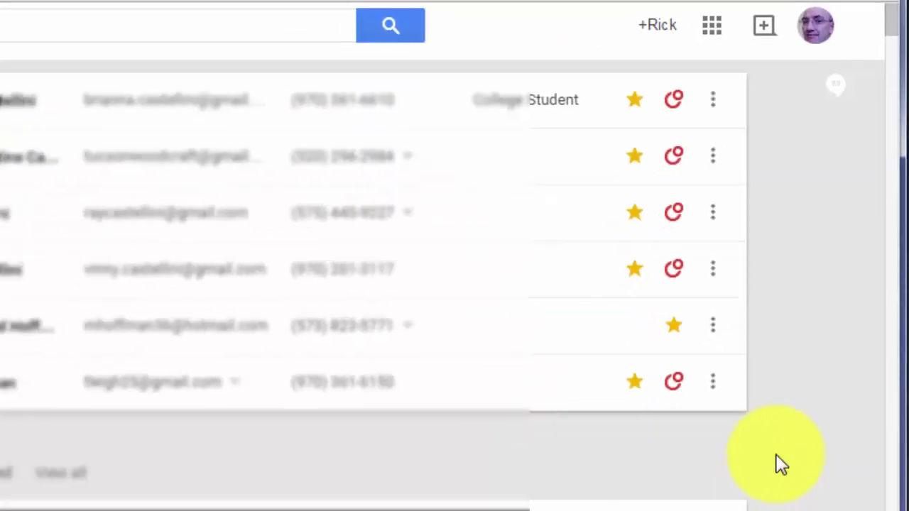
scroll(822, 298, down, 5)
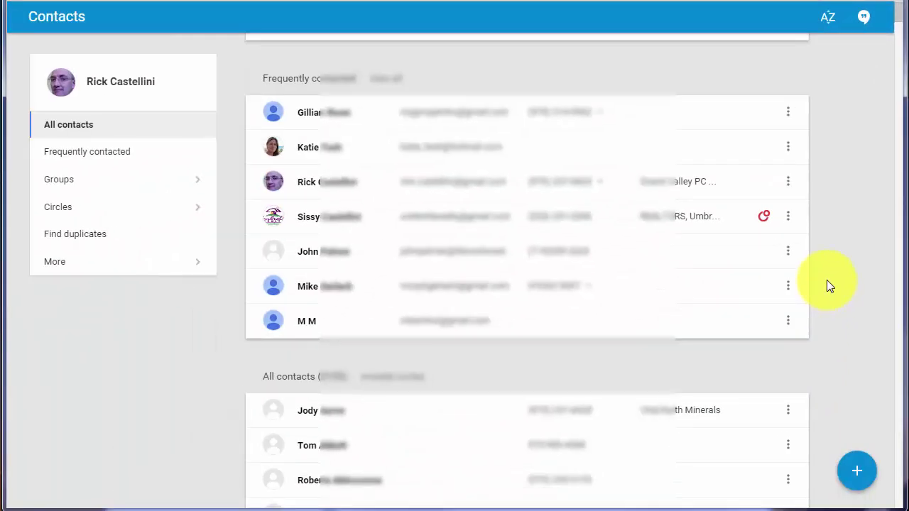
scroll(827, 280, up, 5)
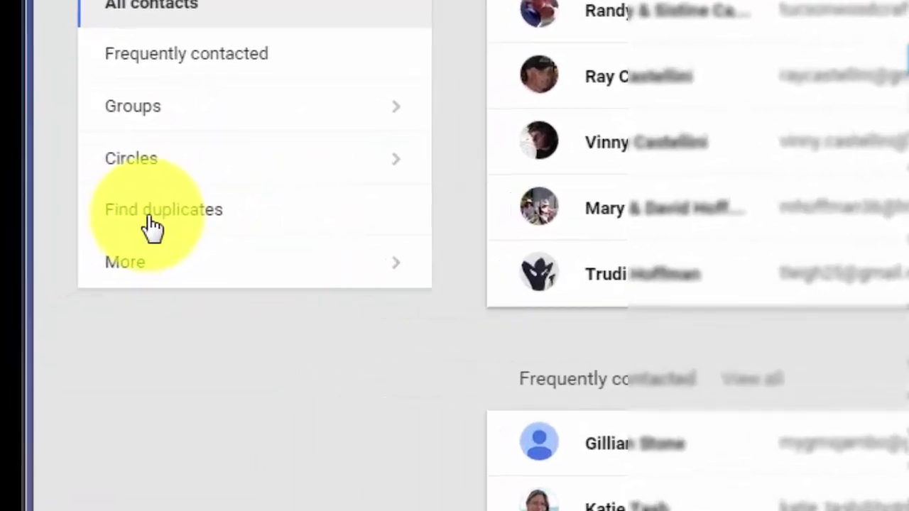
click(148, 220)
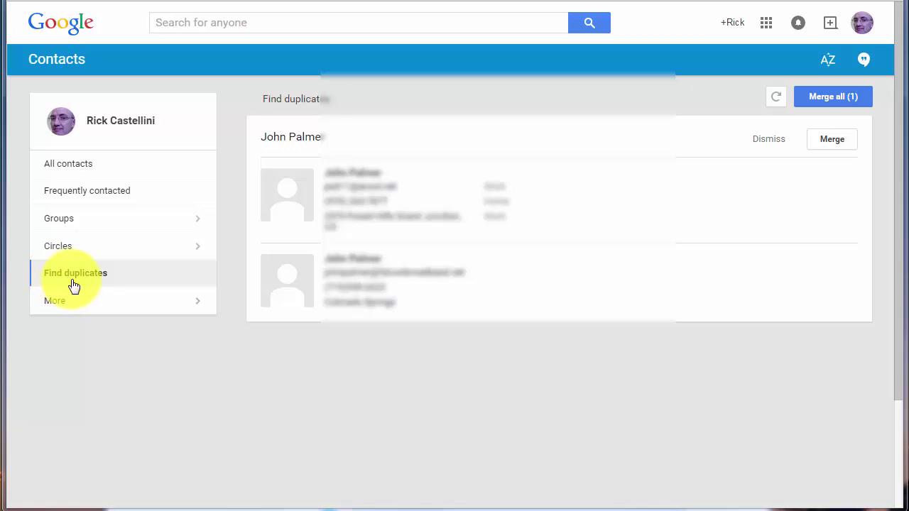
click(78, 155)
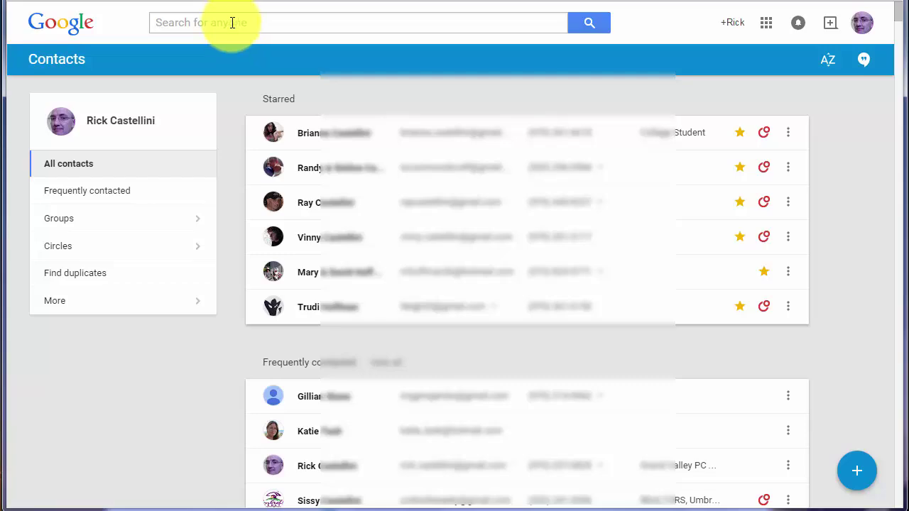
Search the contacts for 'fruita'
scroll(254, 268, down, 5)
scroll(253, 263, up, 6)
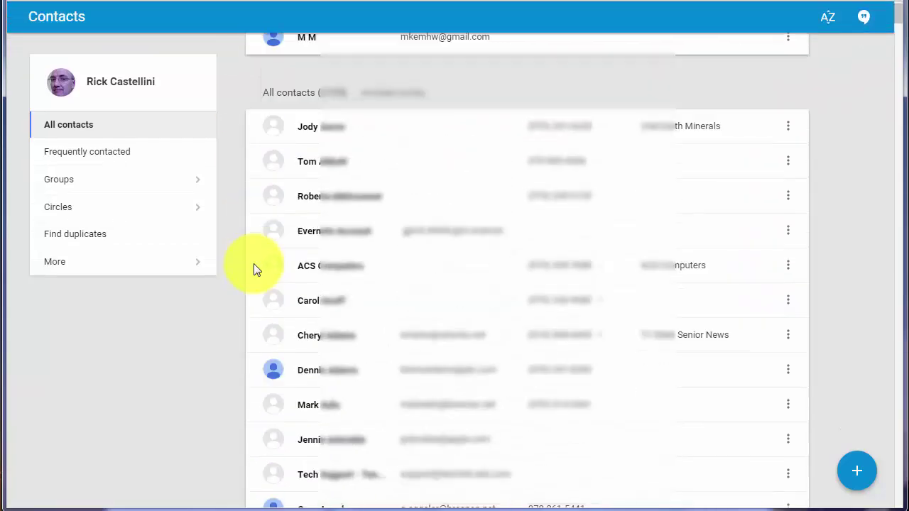
click(247, 27)
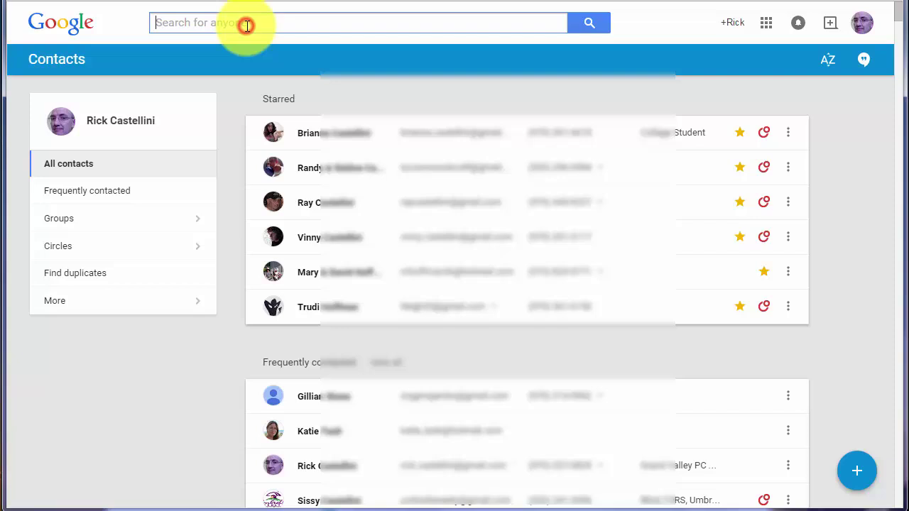
text(fruita)
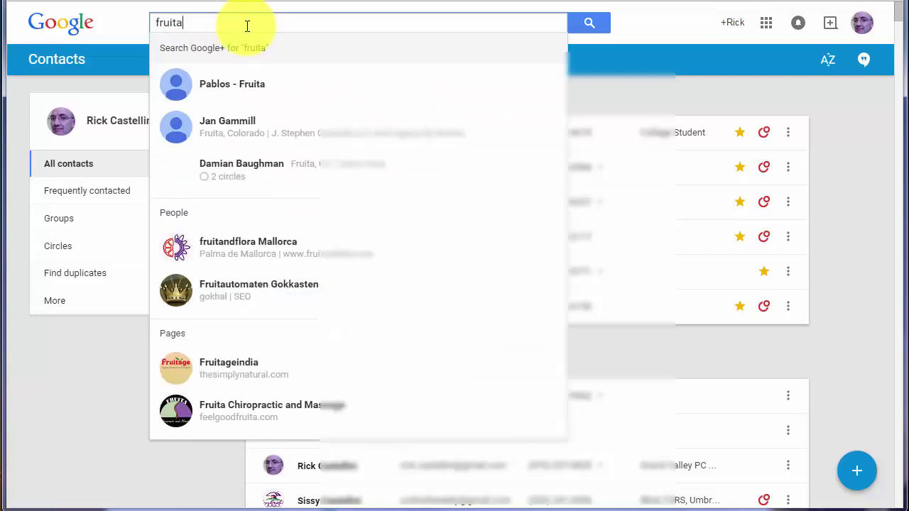
key(Return)
Browse the 'fruita' results, then select the search text to replace it
scroll(377, 406, down, 9)
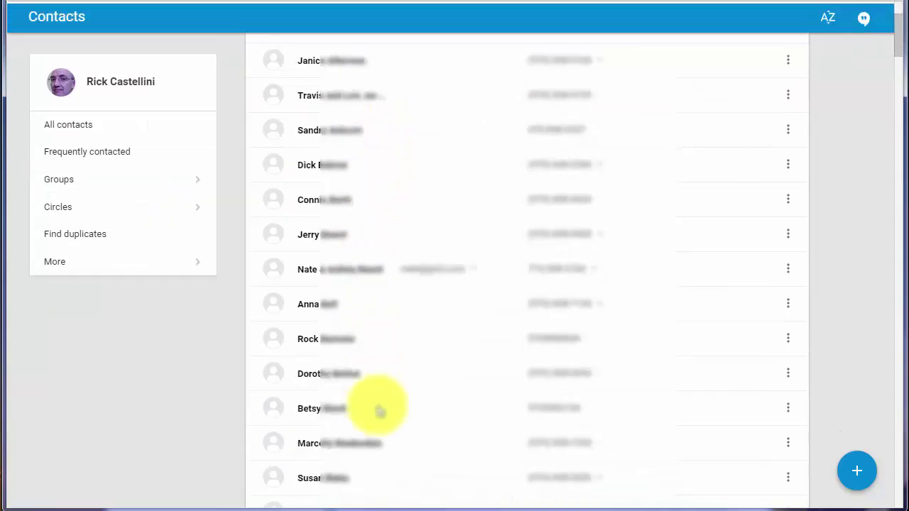
scroll(377, 410, down, 4)
scroll(377, 410, up, 13)
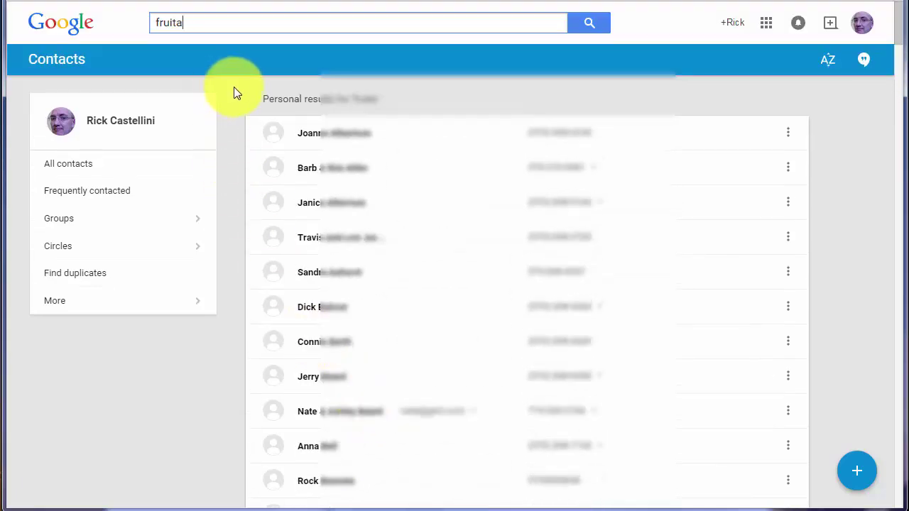
double_click(238, 22)
Search by the person's surname and open the matching contact card
text(jones)
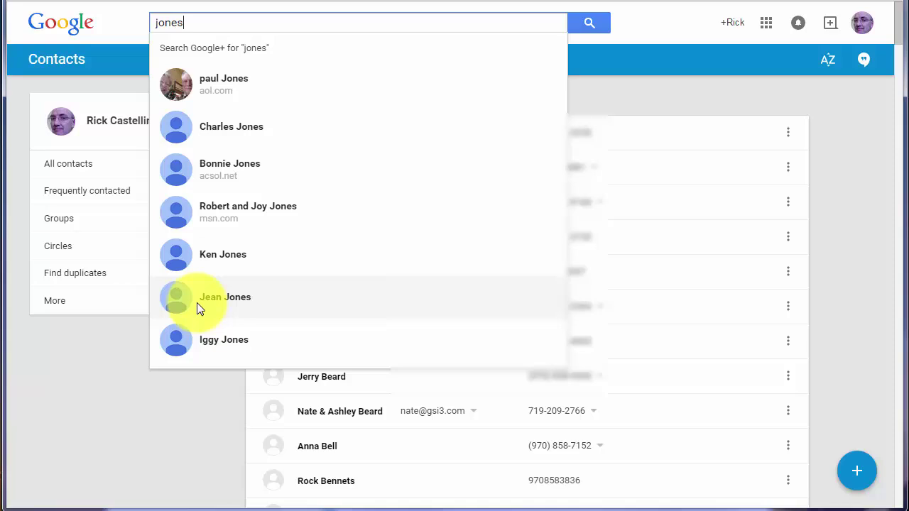
click(197, 302)
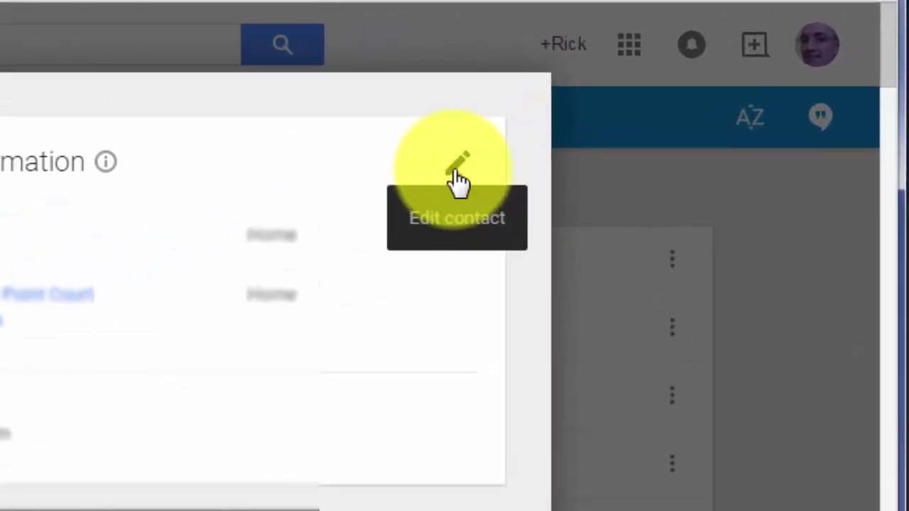
Open the contact's Edit contact form and review its name, phone, address and notes fields
click(460, 175)
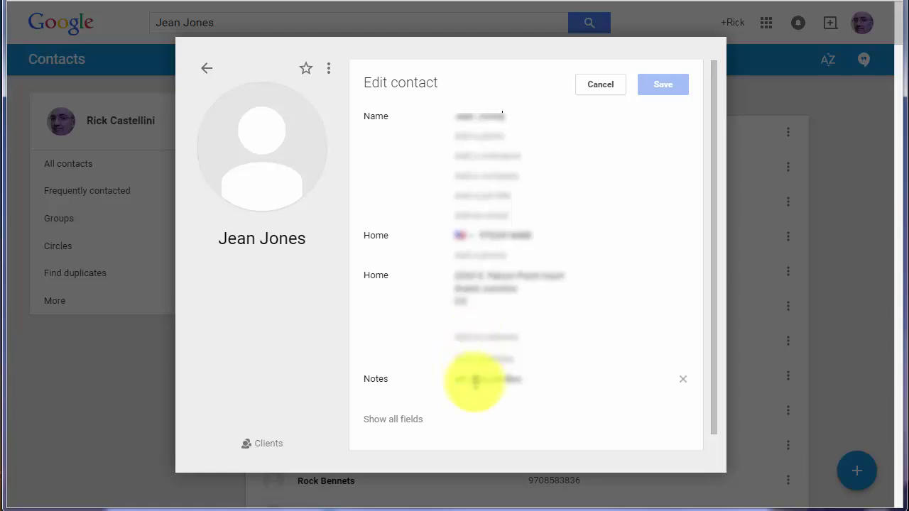
scroll(474, 383, down, 1)
scroll(474, 385, up, 1)
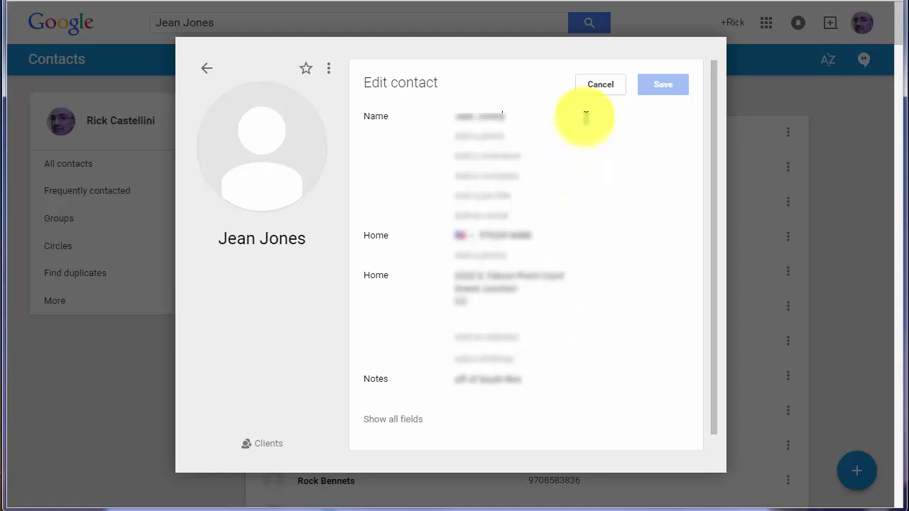
Save the edited contact, star and unstar it, then close the card
click(600, 88)
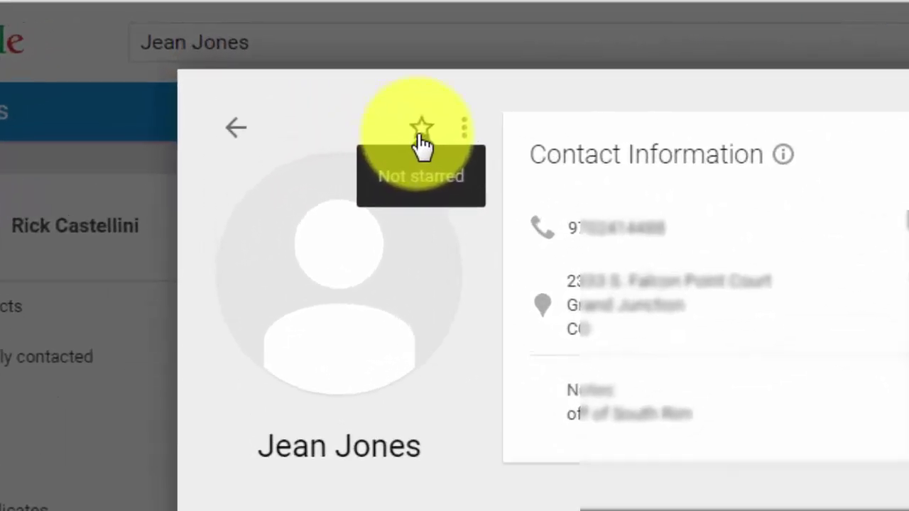
click(306, 71)
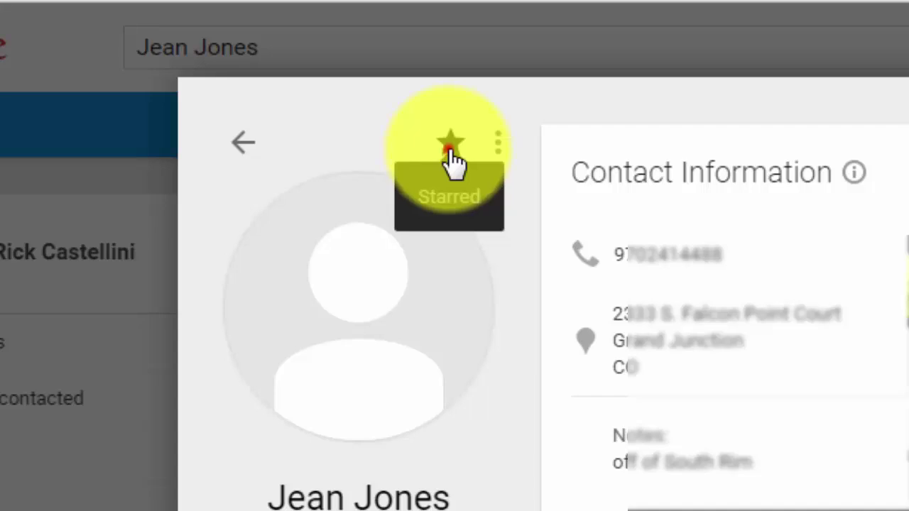
click(450, 146)
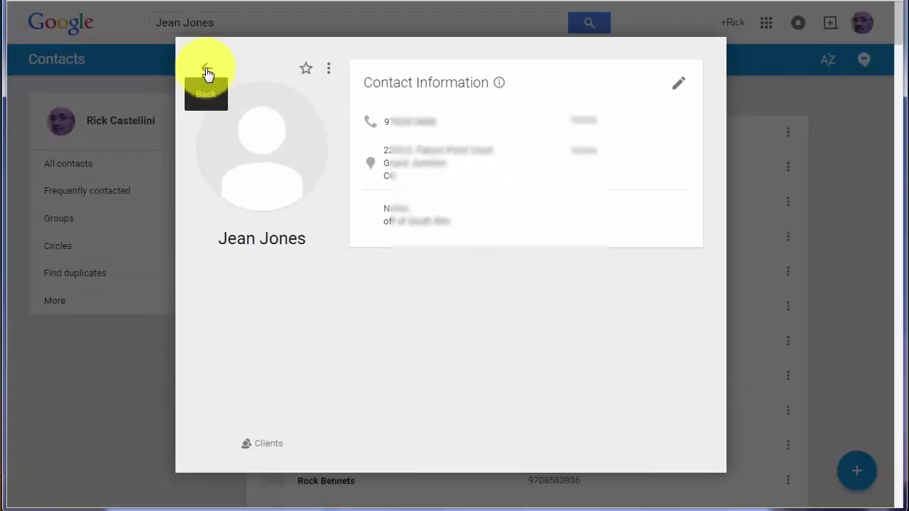
click(207, 72)
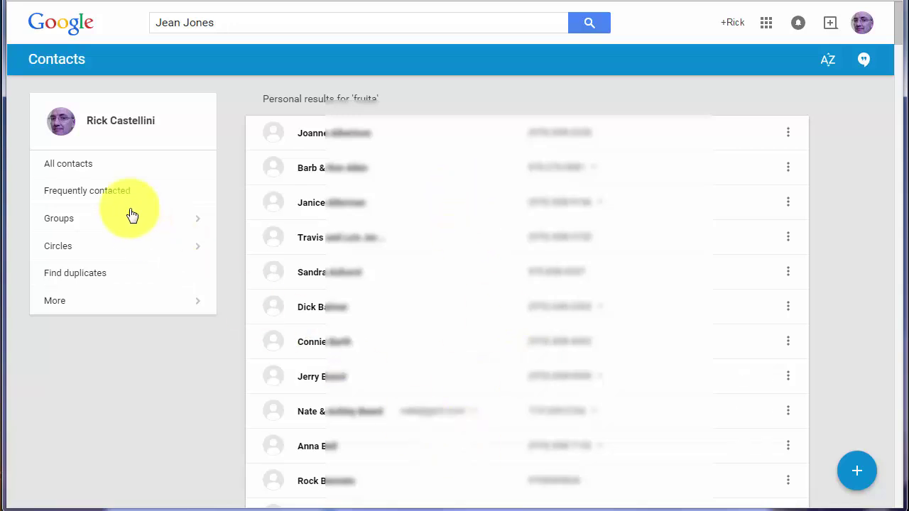
Return to all contacts and start a new contact with the person's full name
click(68, 174)
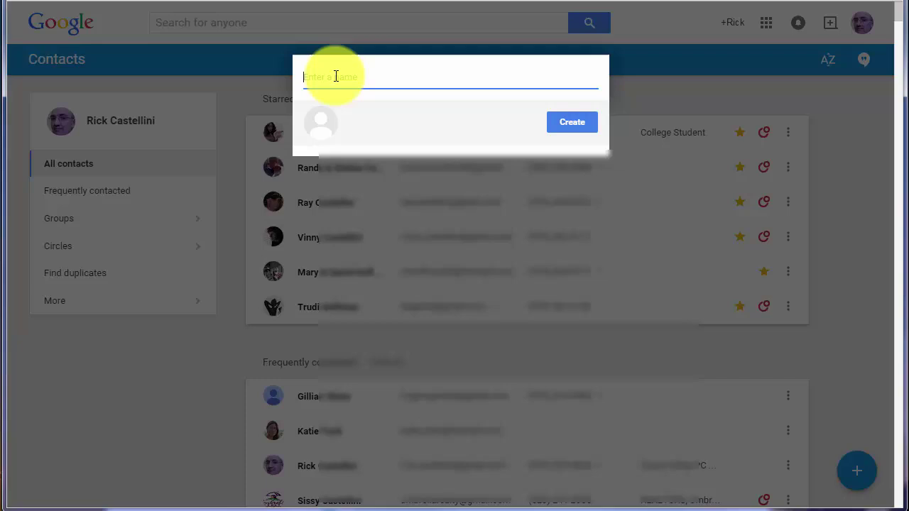
text(Joh)
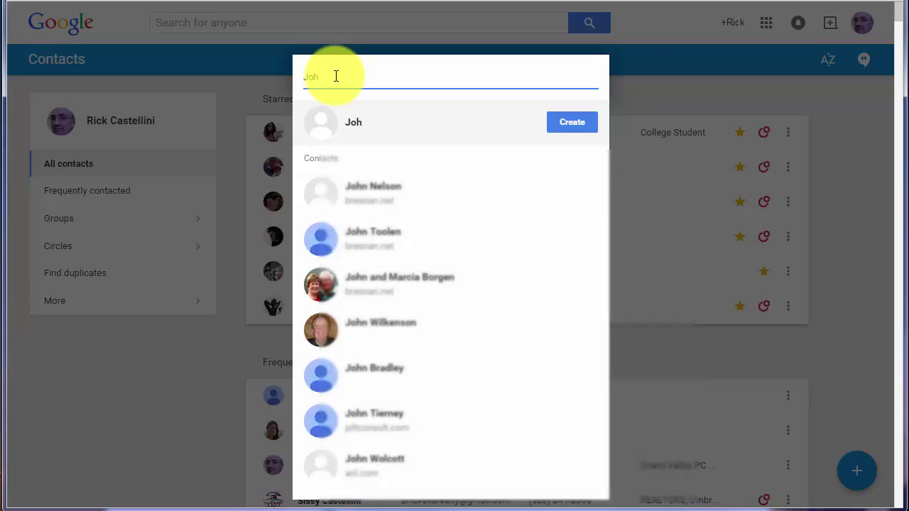
text(nson Doe)
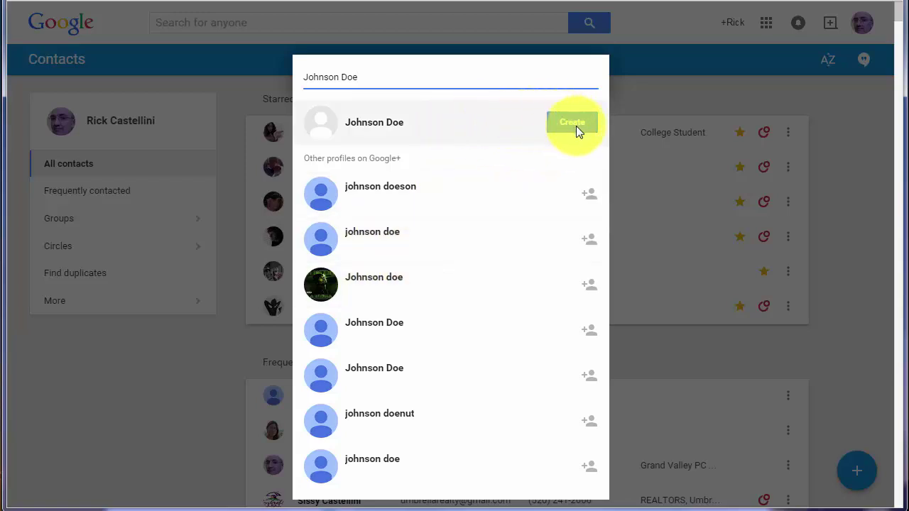
Create the contact and give it two email addresses
click(576, 126)
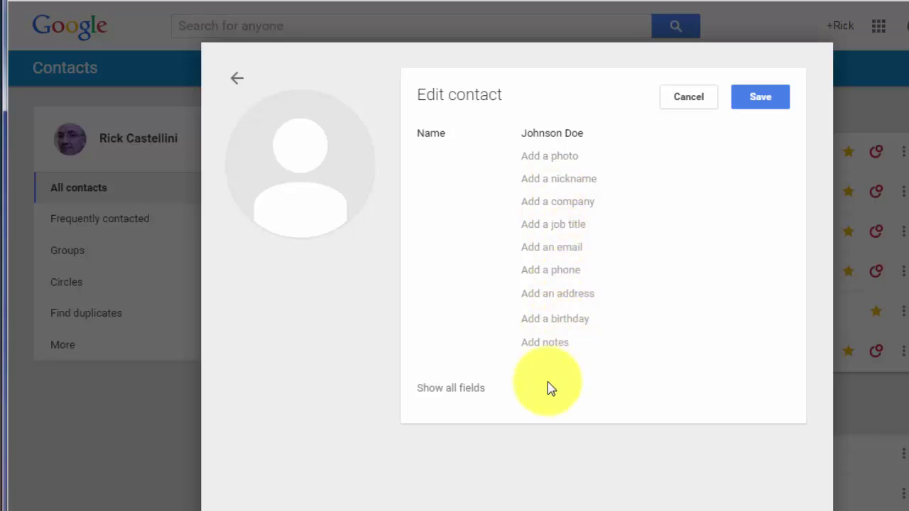
click(540, 248)
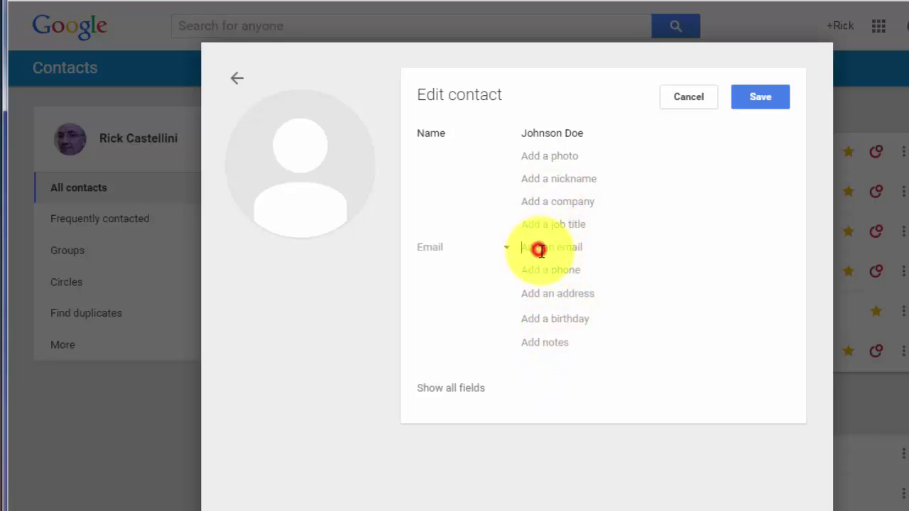
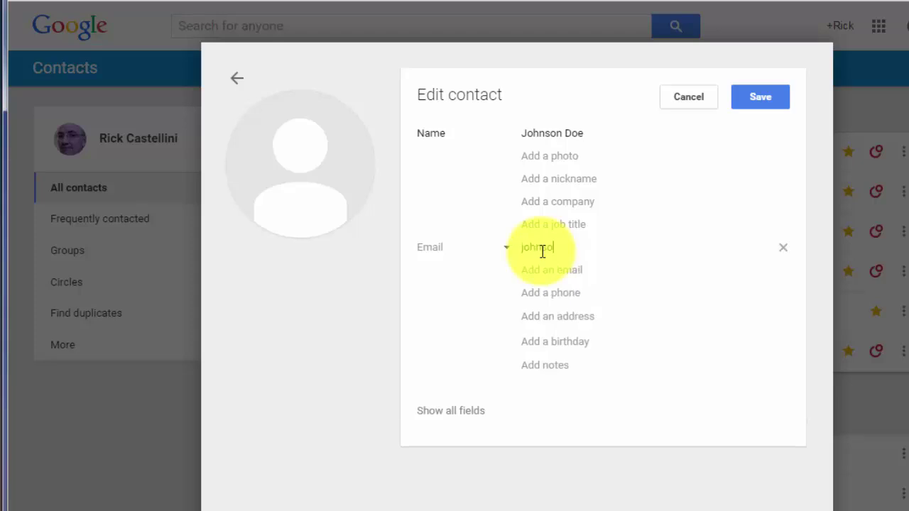
click(538, 273)
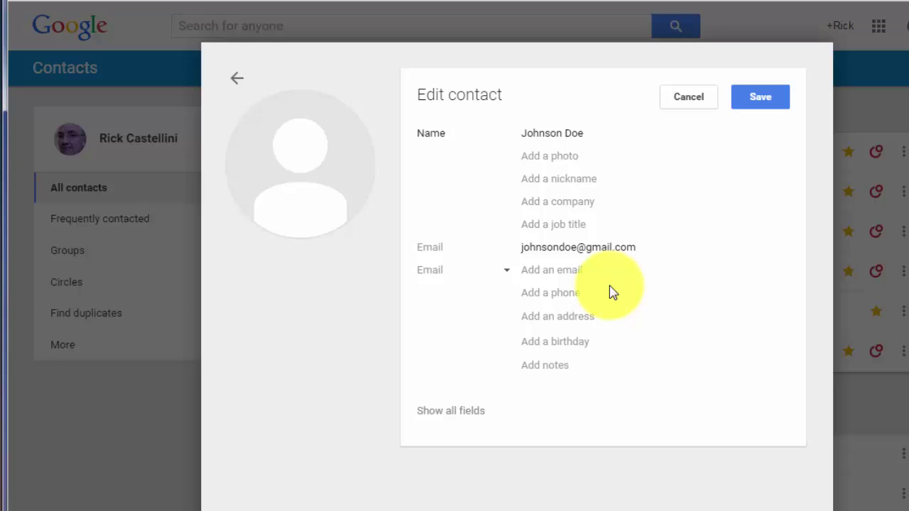
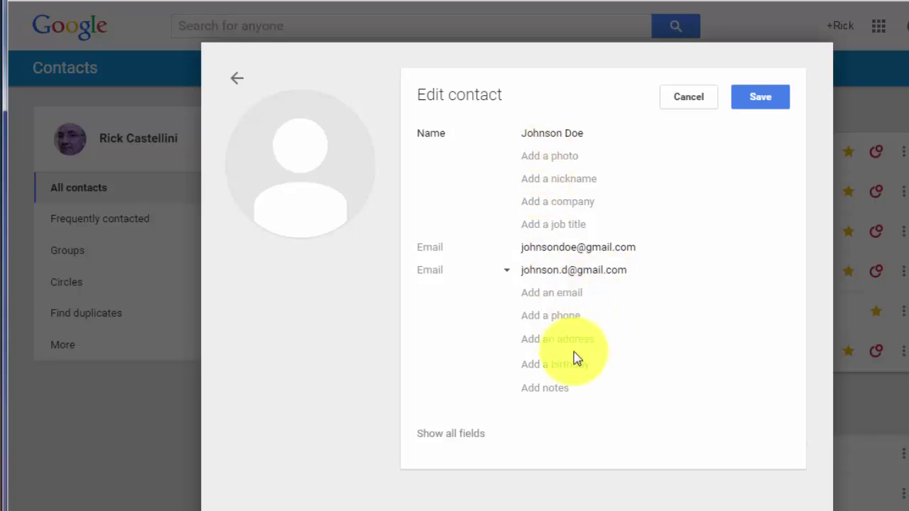
Give the second email the custom label 'Club Email' and add the note 'Met'
click(559, 317)
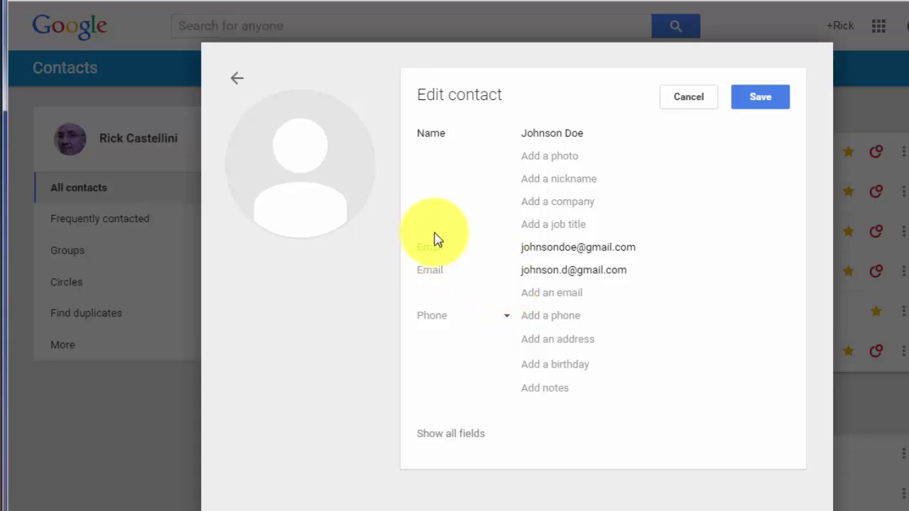
mouse_move(431, 266)
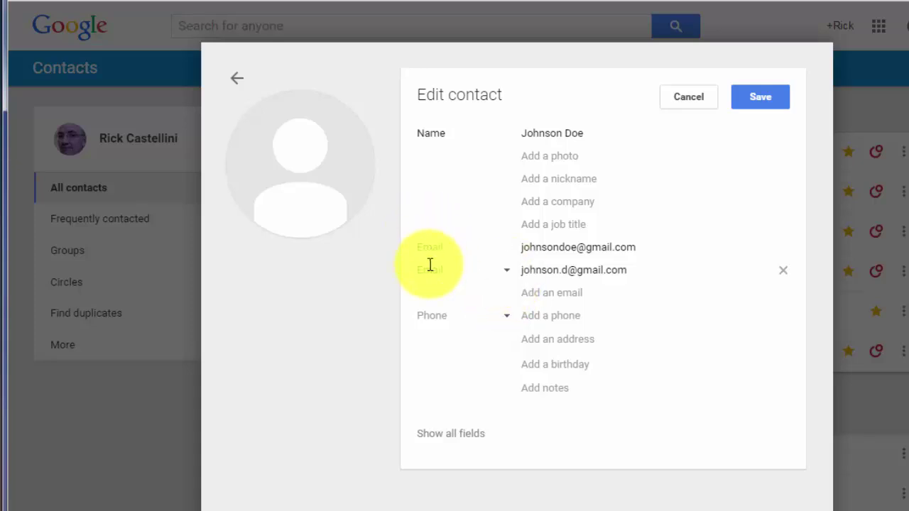
click(507, 271)
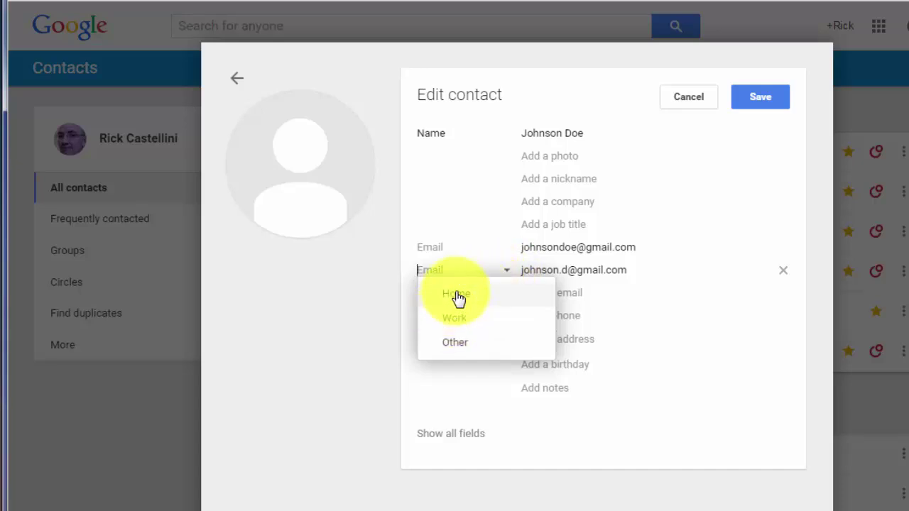
click(455, 317)
click(505, 272)
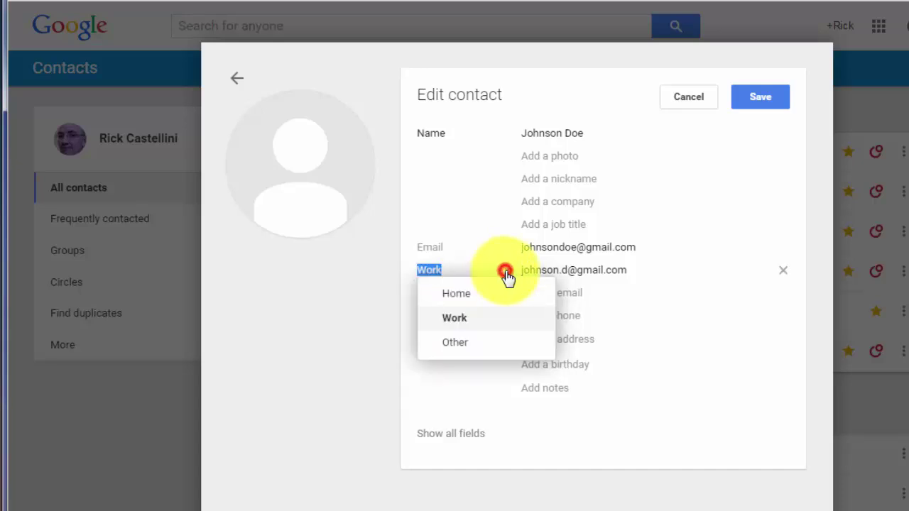
click(453, 344)
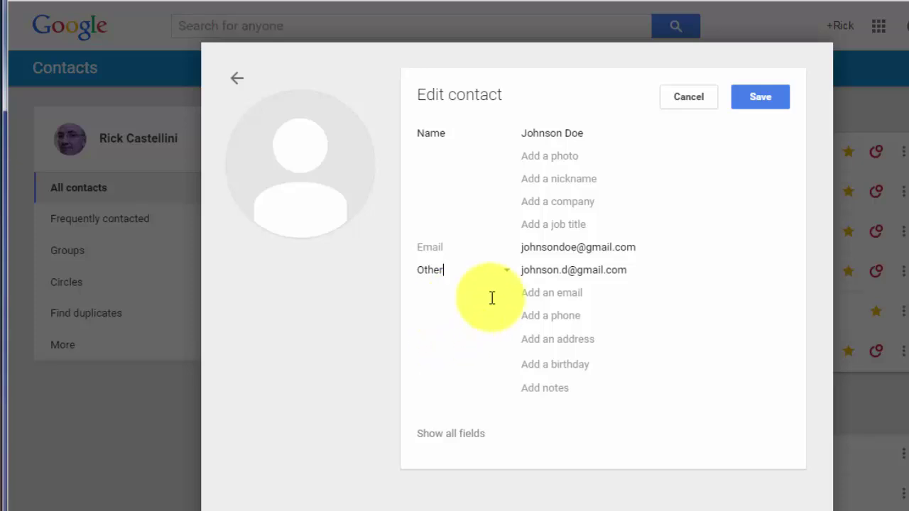
key(BackSpace)
key(BackSpace)
key(BackSpace)
key(BackSpace)
key(BackSpace)
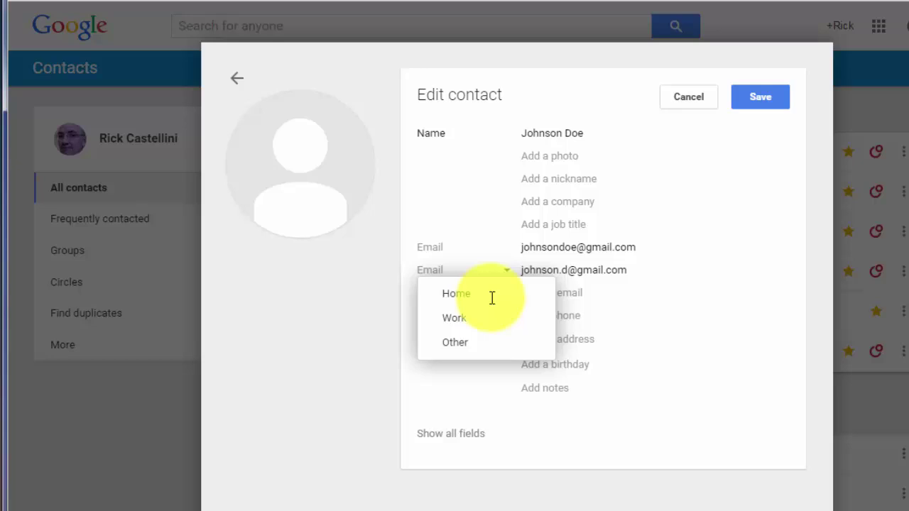
text(Club Email)
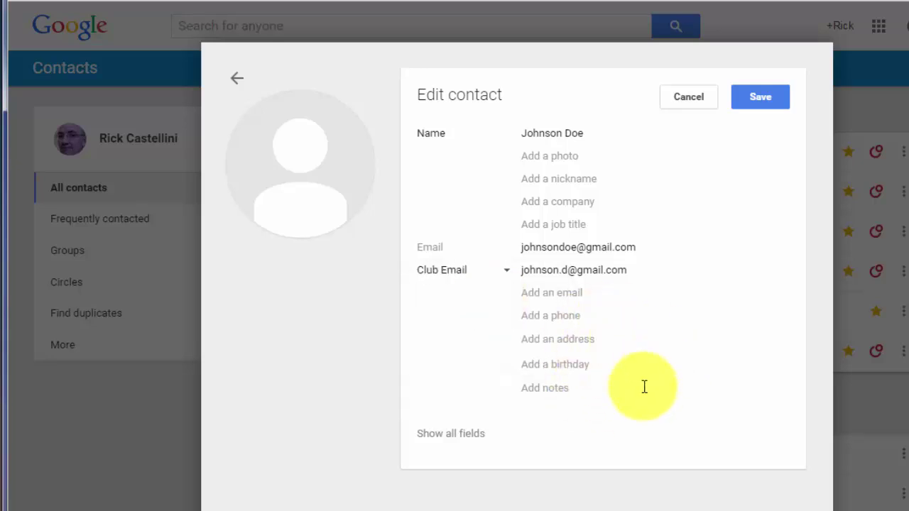
click(548, 390)
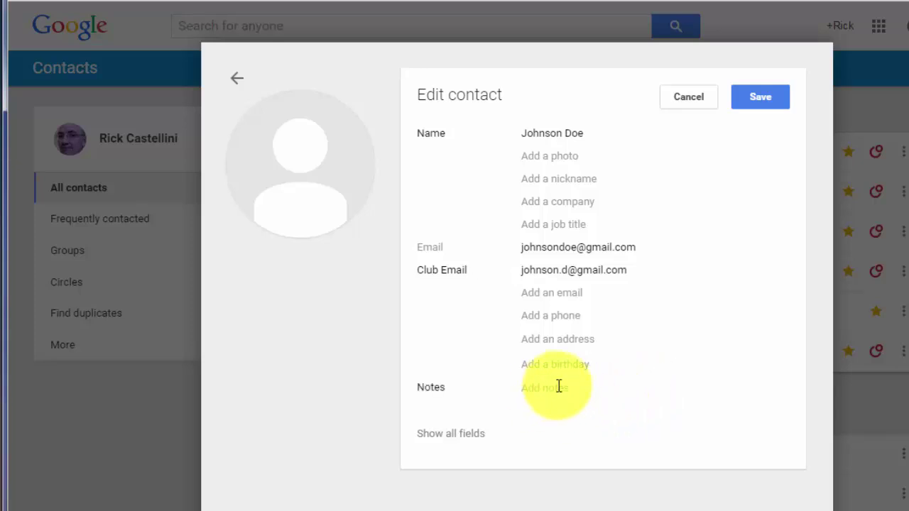
text(Met)
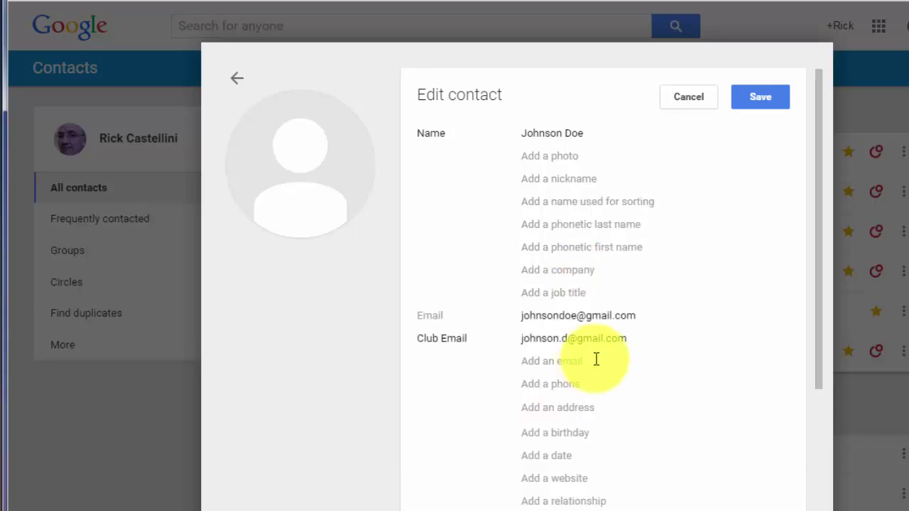
Save the new contact, then delete it from its more-actions menu
click(773, 98)
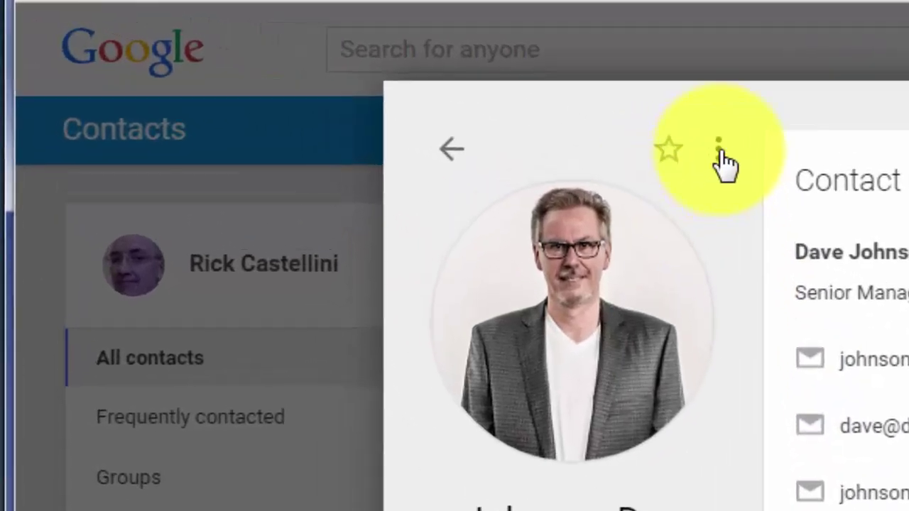
click(377, 78)
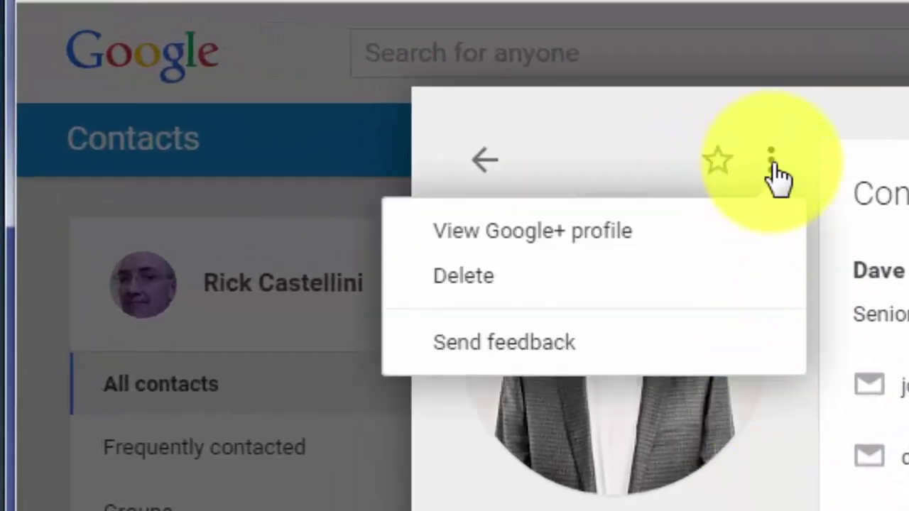
click(523, 277)
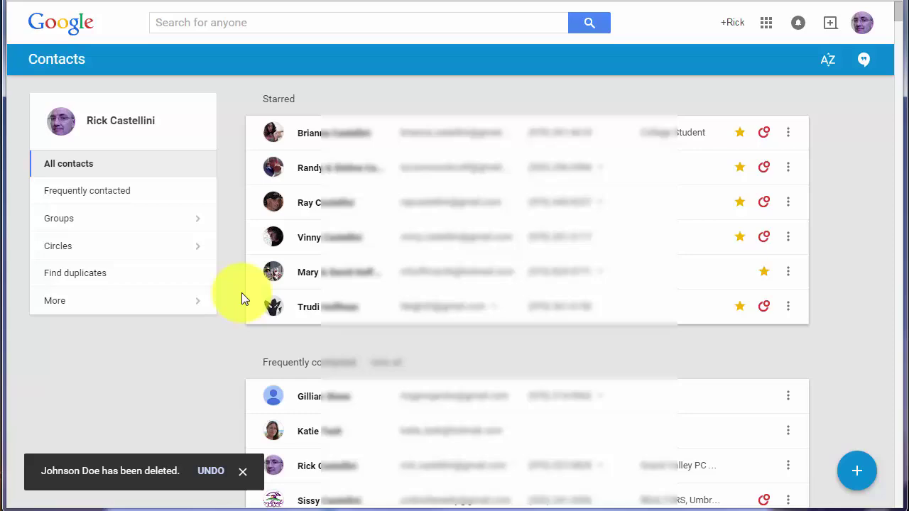
scroll(242, 293, down, 10)
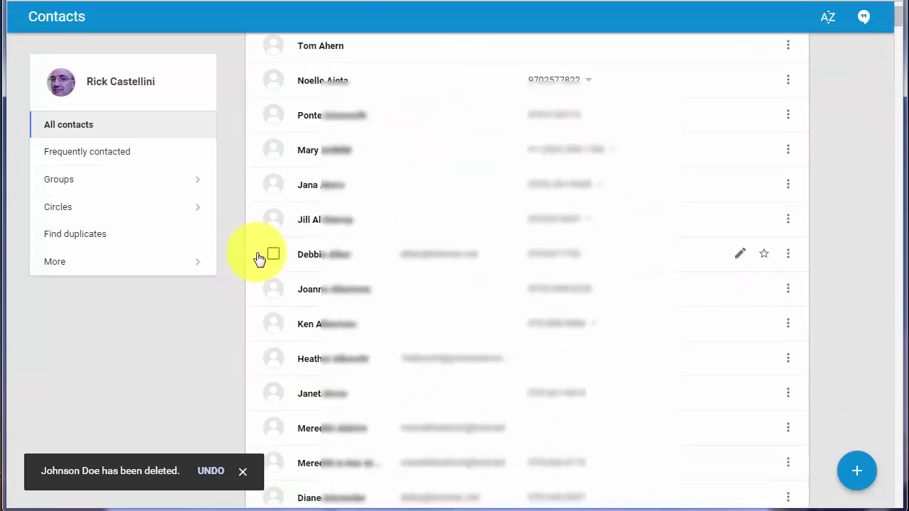
click(273, 256)
click(273, 290)
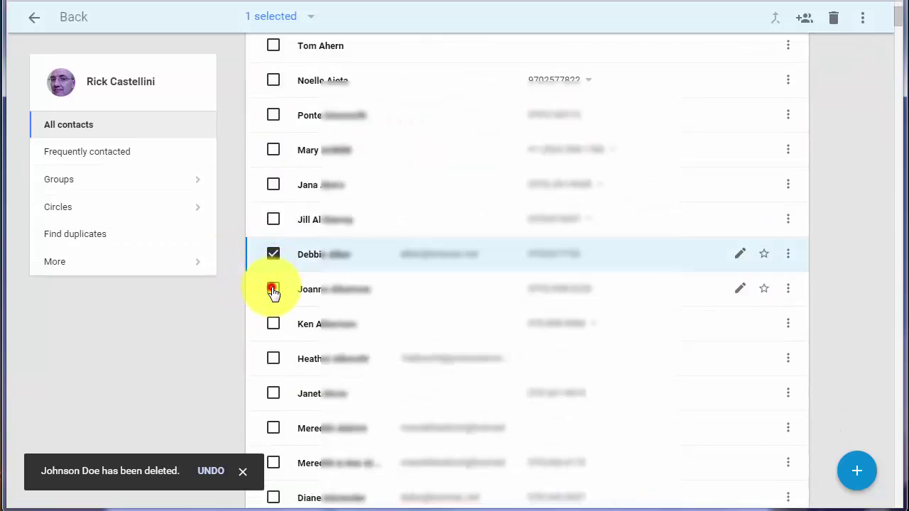
click(274, 325)
click(273, 359)
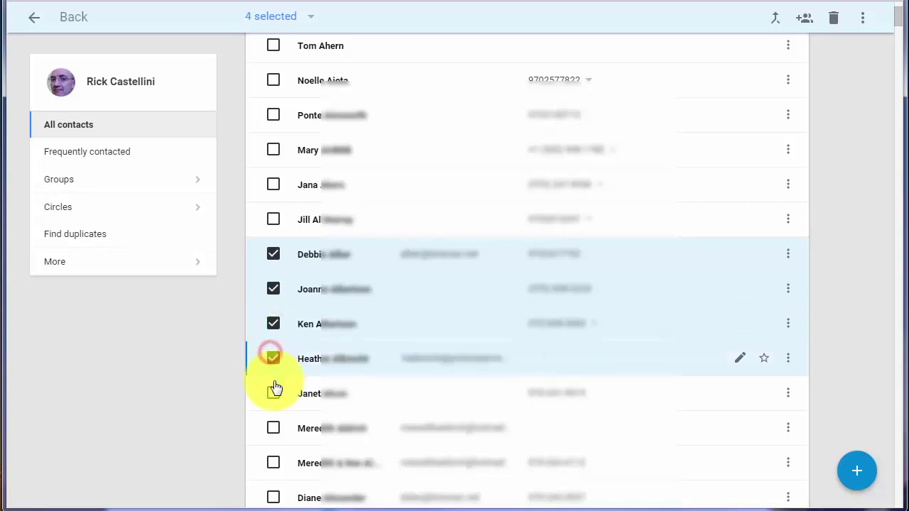
click(274, 394)
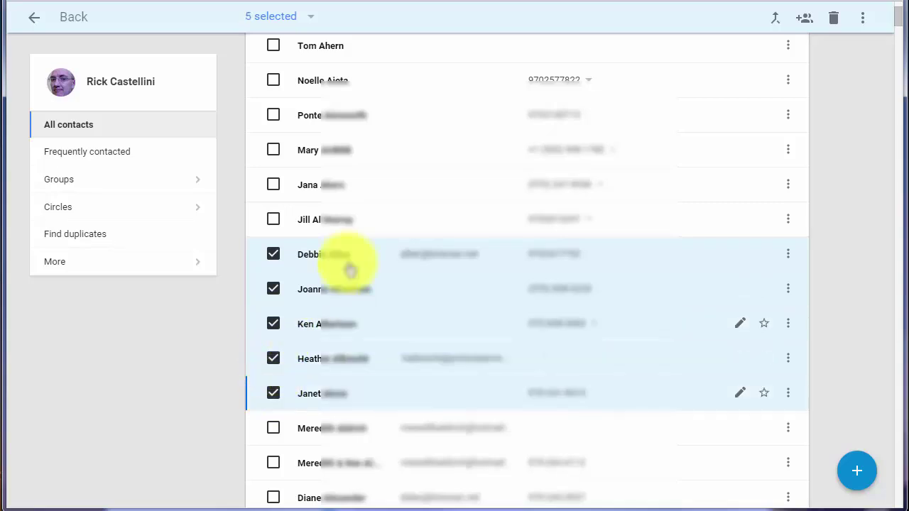